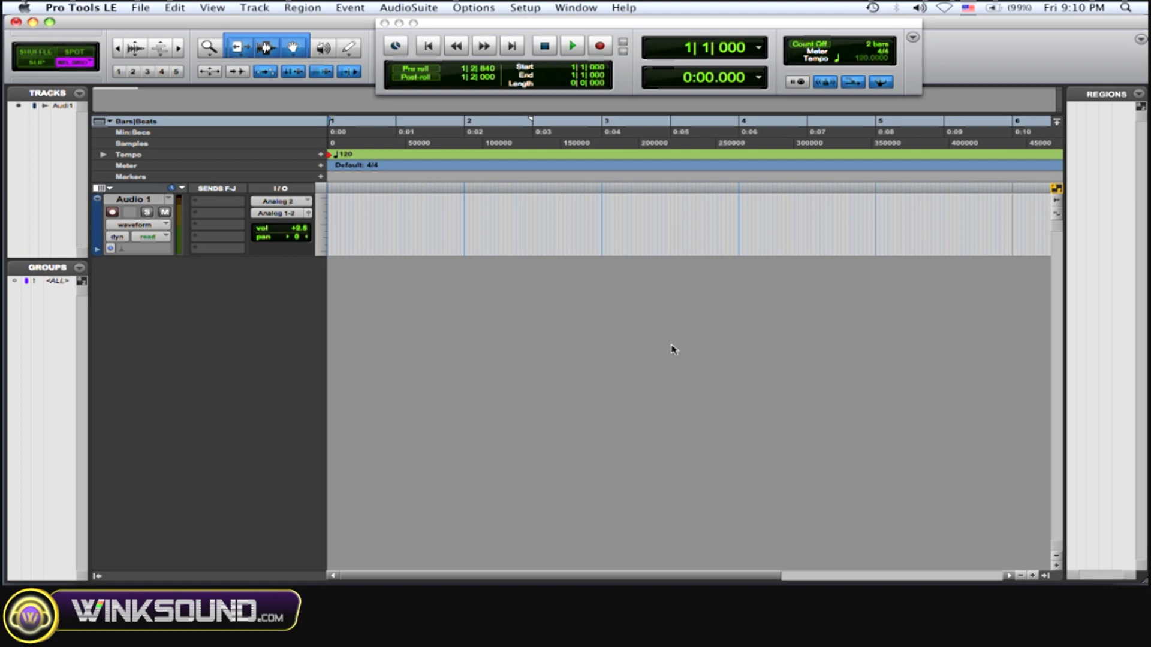
Launch Audio MIDI Setup and add a new external MIDI device
mouse_move(693, 585)
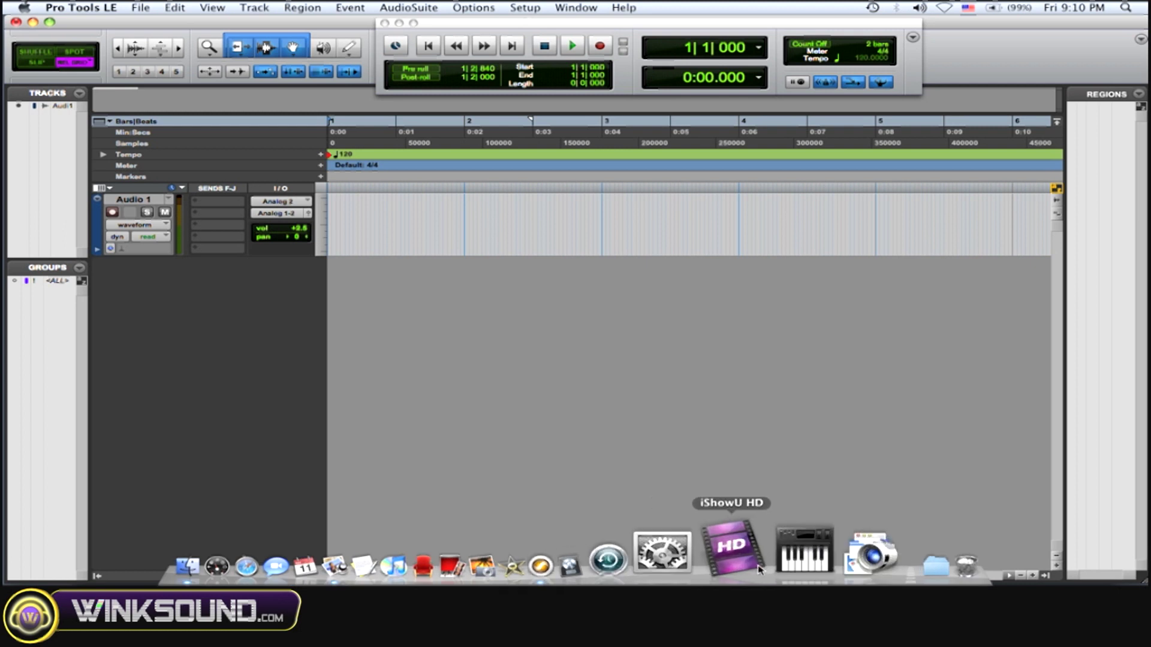
click(778, 558)
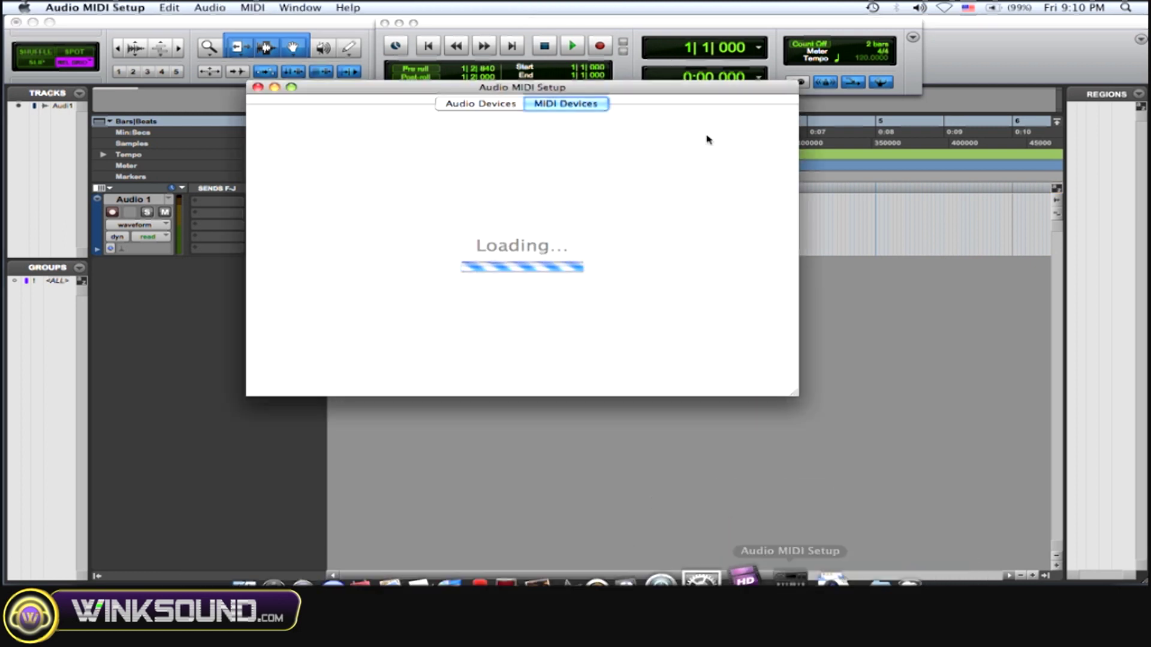
drag(656, 96, 670, 97)
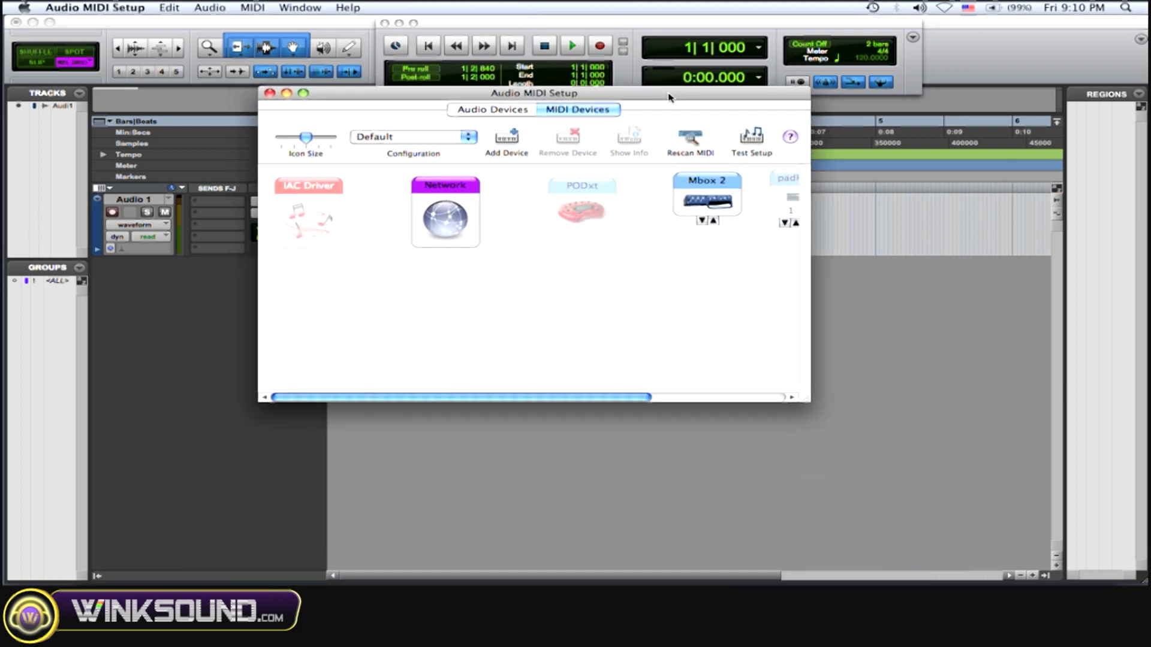
click(504, 136)
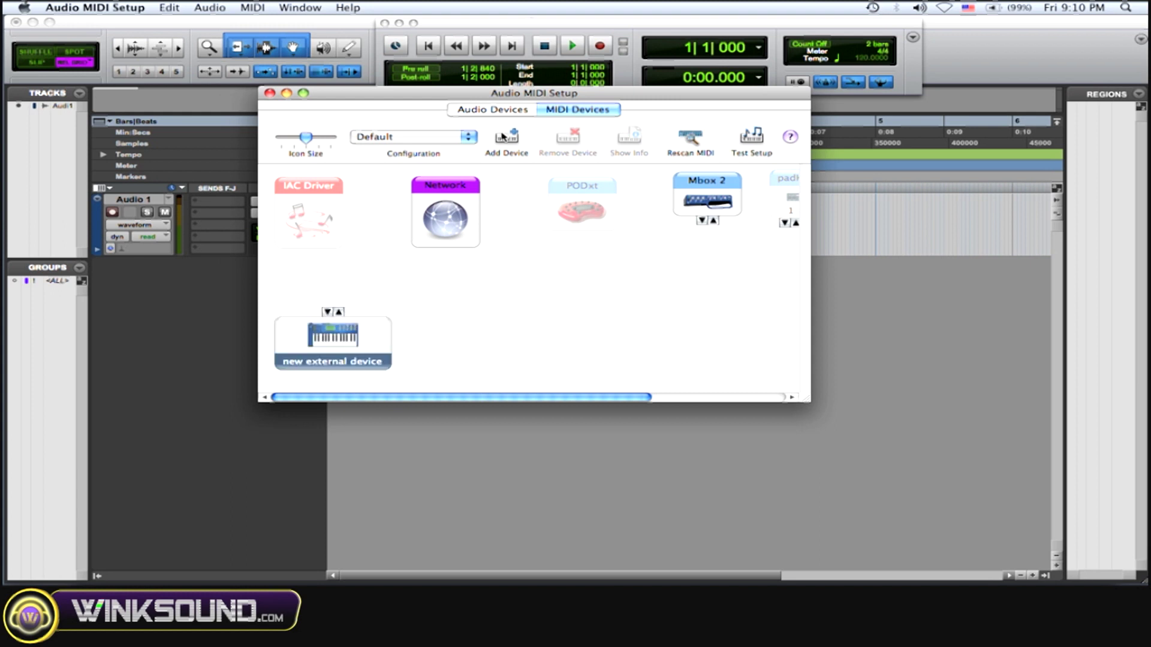
Name the new device MV 8800, enable MIDI Machine Control, and apply the settings
double_click(343, 333)
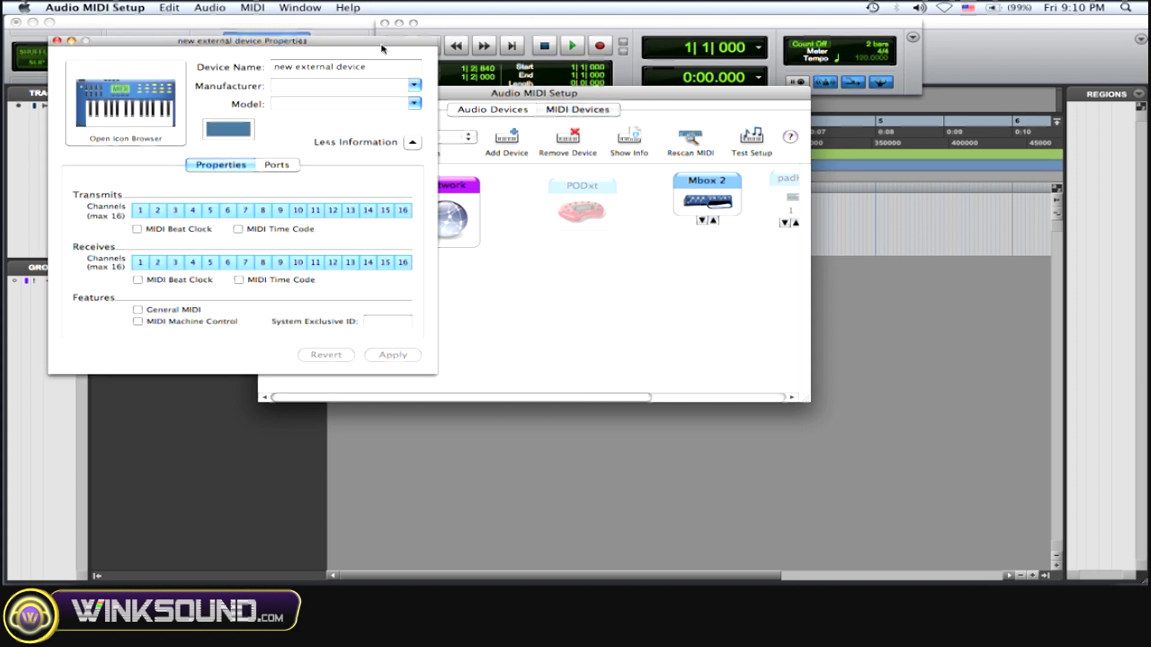
click(379, 67)
triple_click(379, 66)
key(BackSpace)
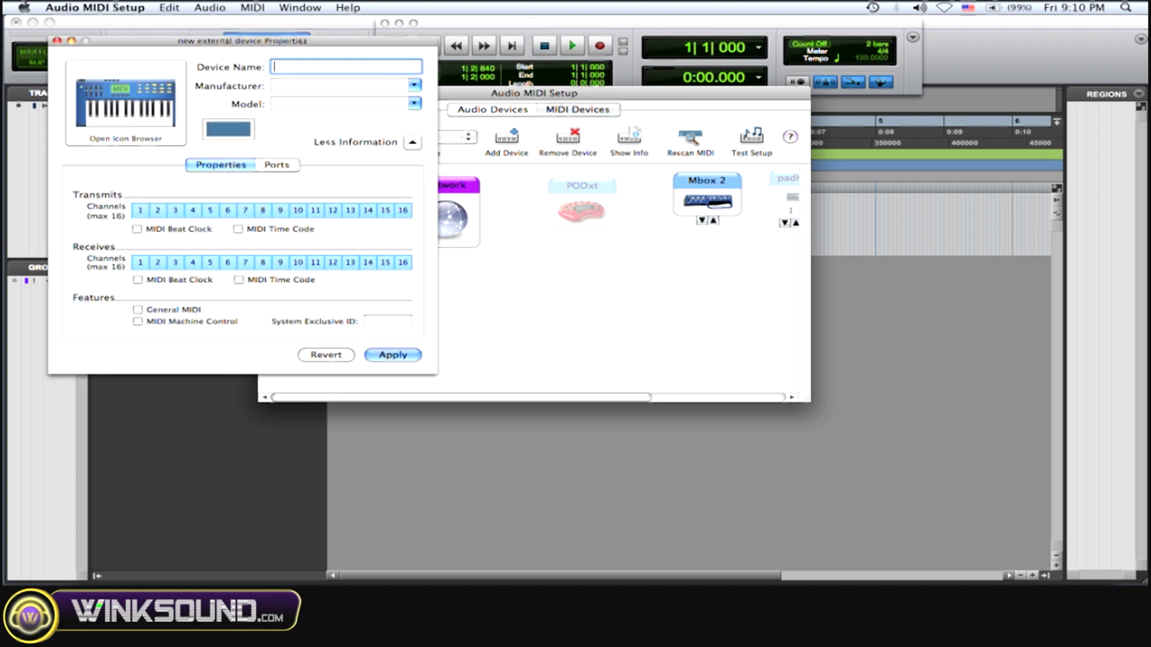
text(MV 8800)
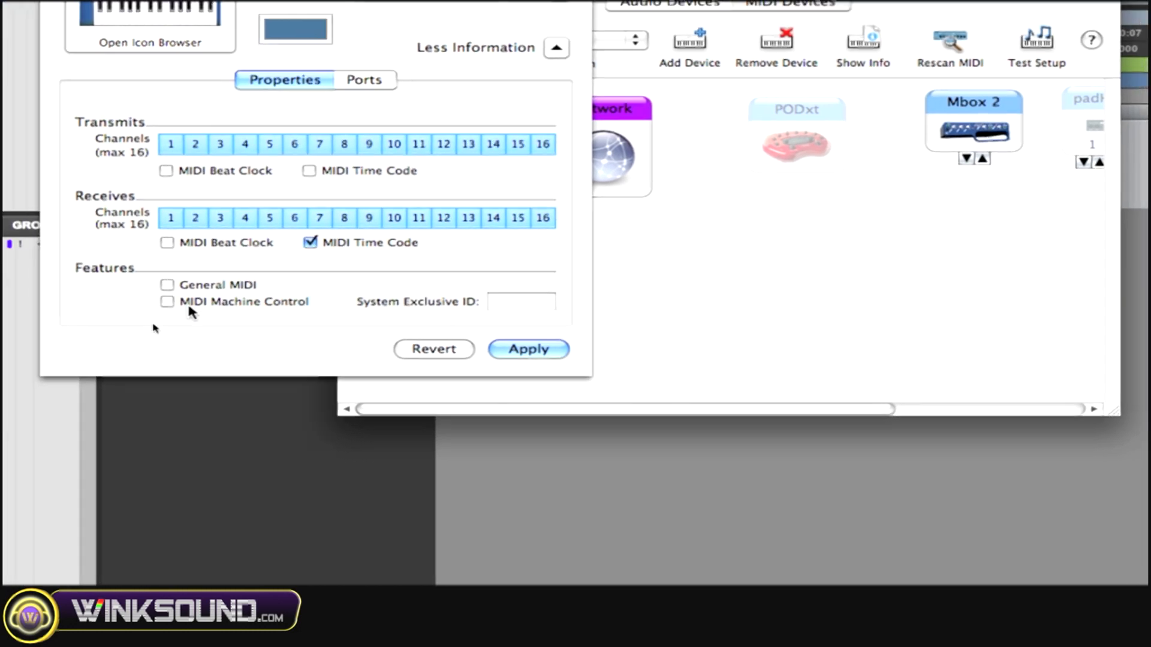
click(94, 338)
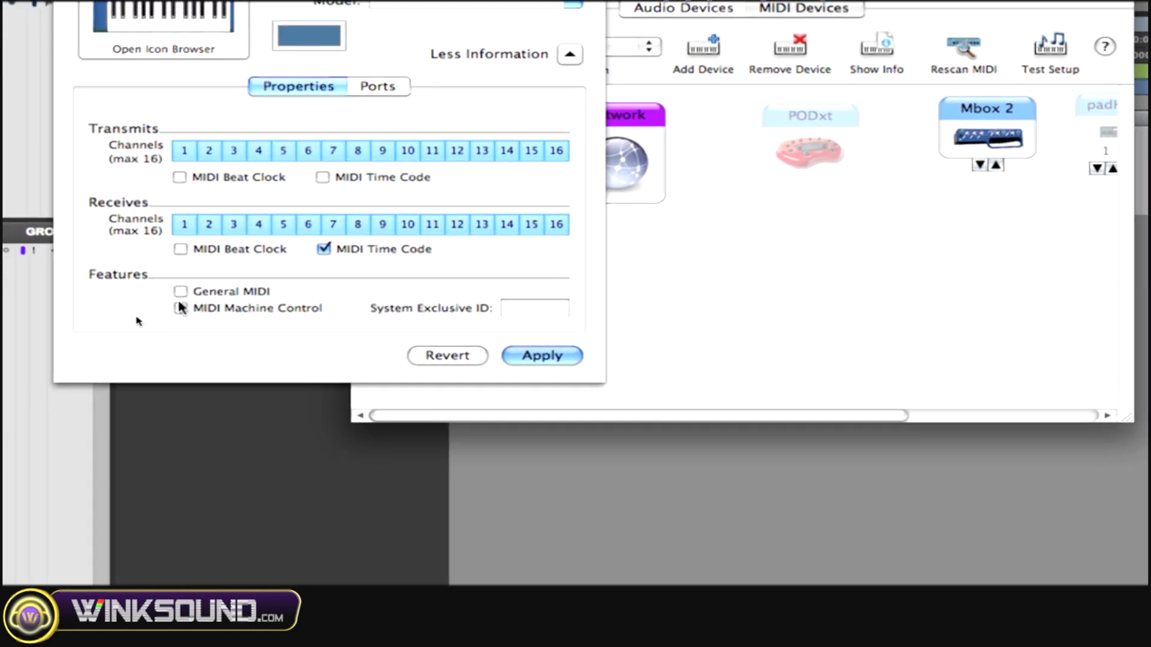
click(360, 337)
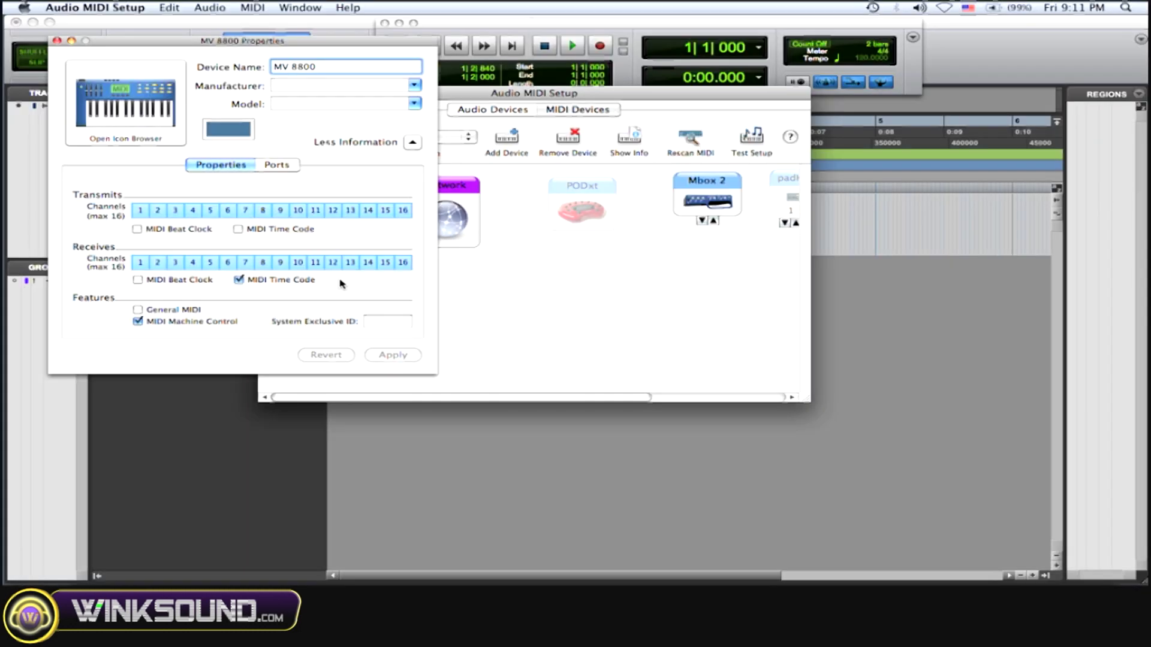
click(58, 41)
Place MV 8800 below Mbox 2 and cable Mbox 2's MIDI output to it
drag(295, 336, 699, 302)
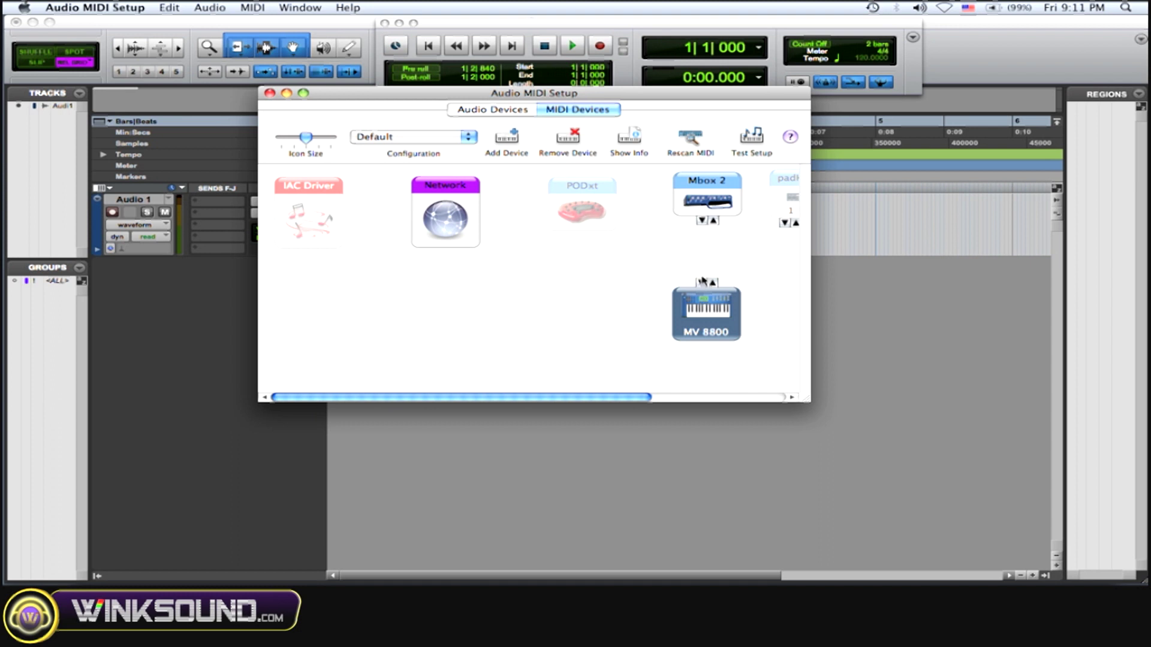
click(702, 221)
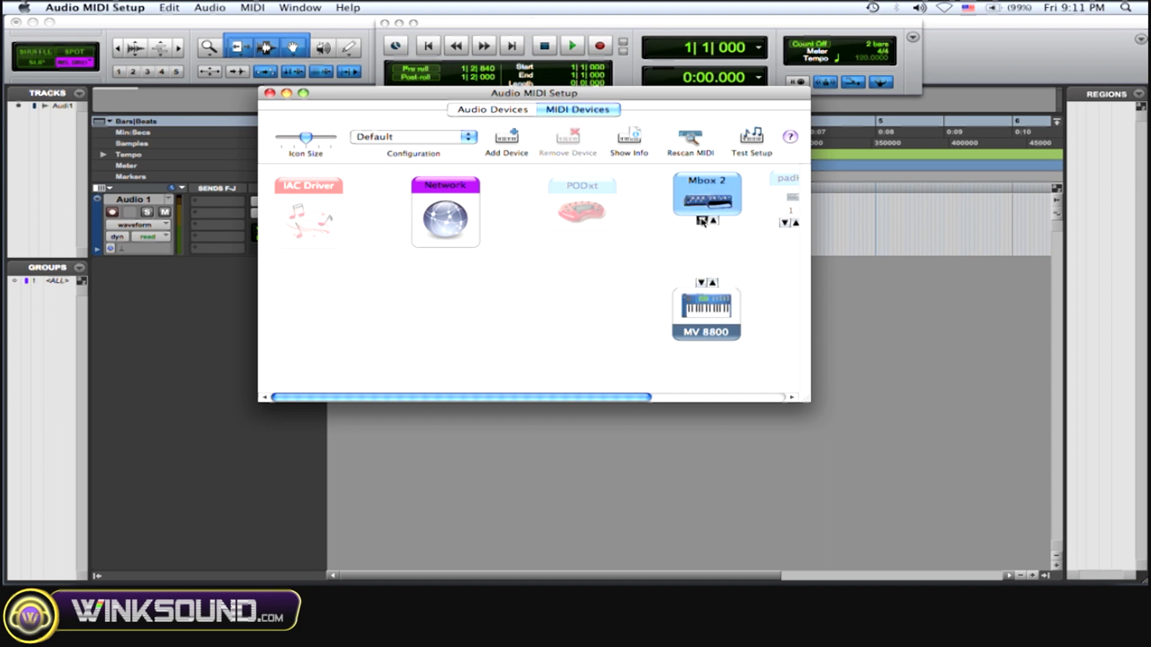
drag(702, 222, 710, 284)
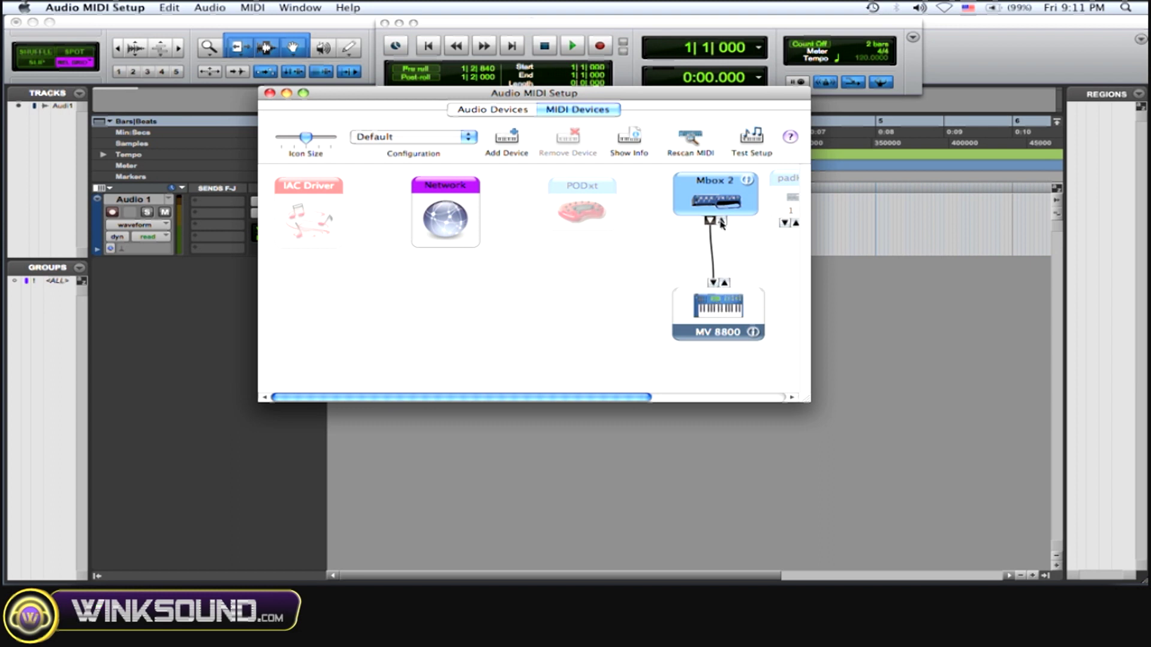
mouse_move(714, 223)
click(270, 96)
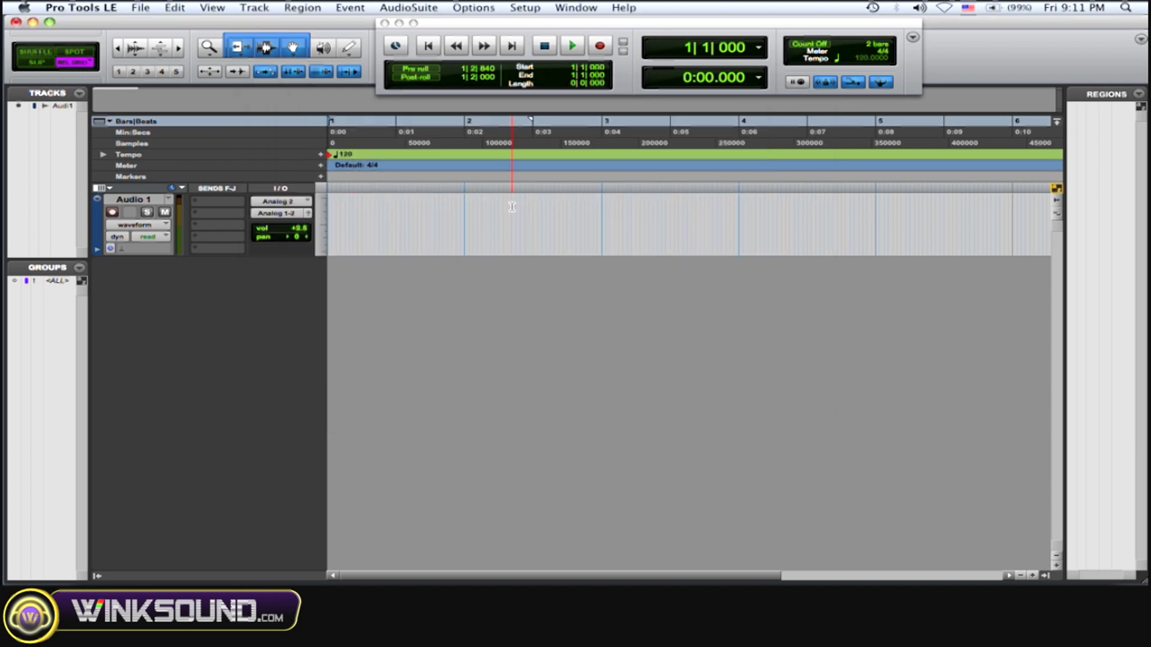
key(F9)
click(791, 106)
key(F9)
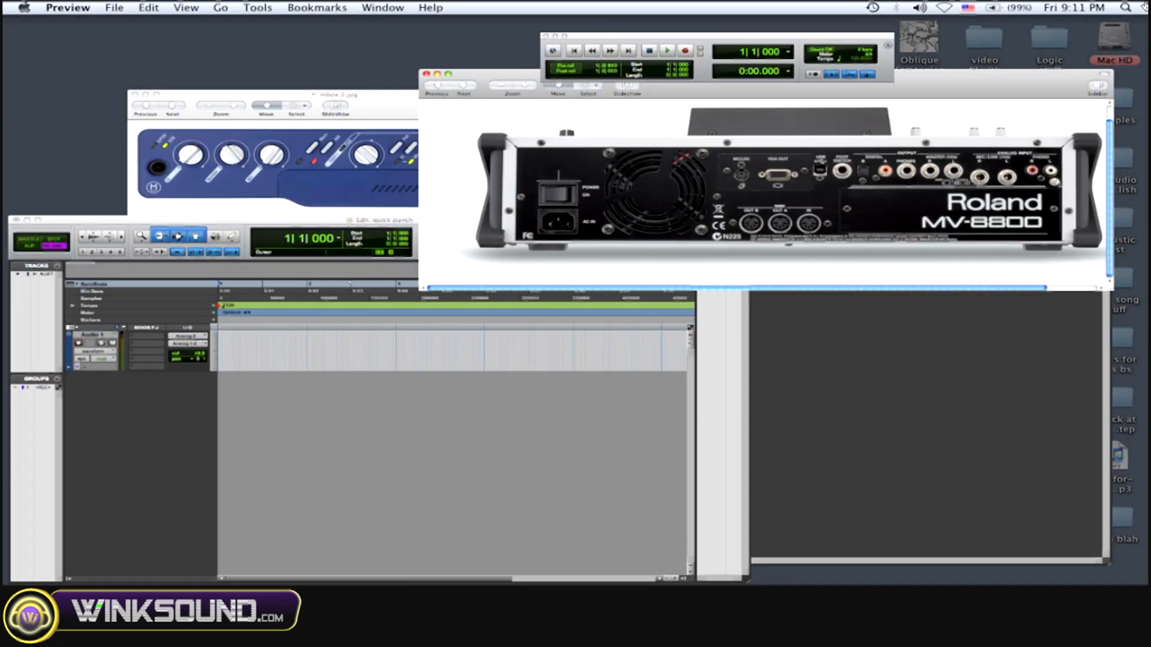
click(246, 173)
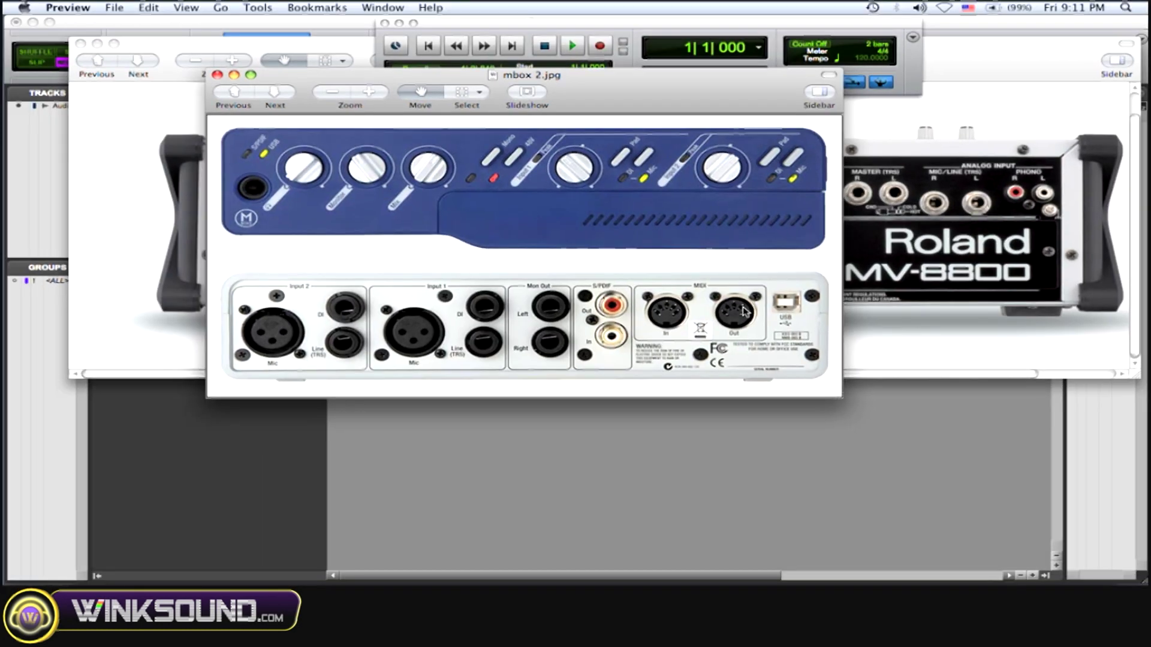
click(981, 36)
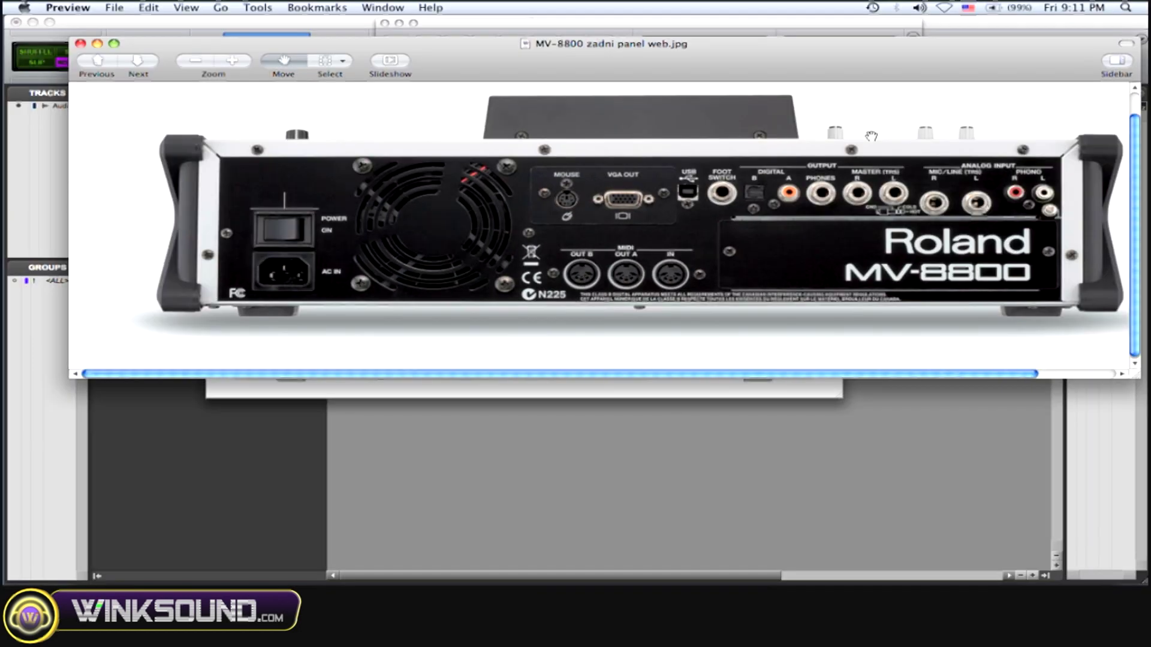
key(F9)
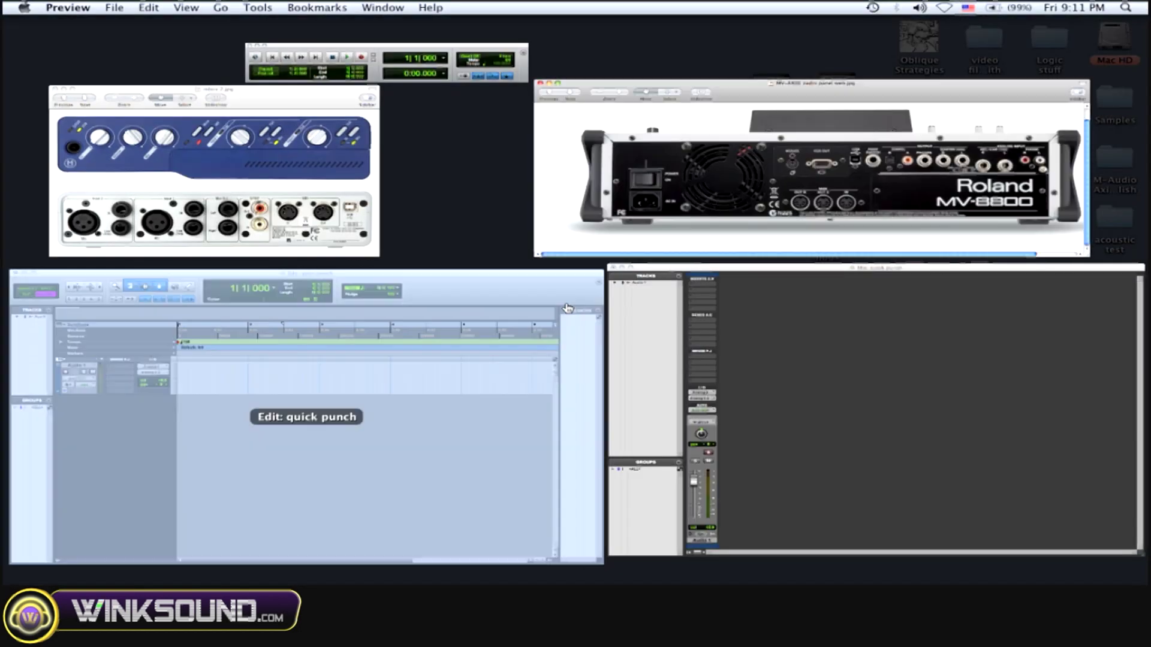
click(458, 369)
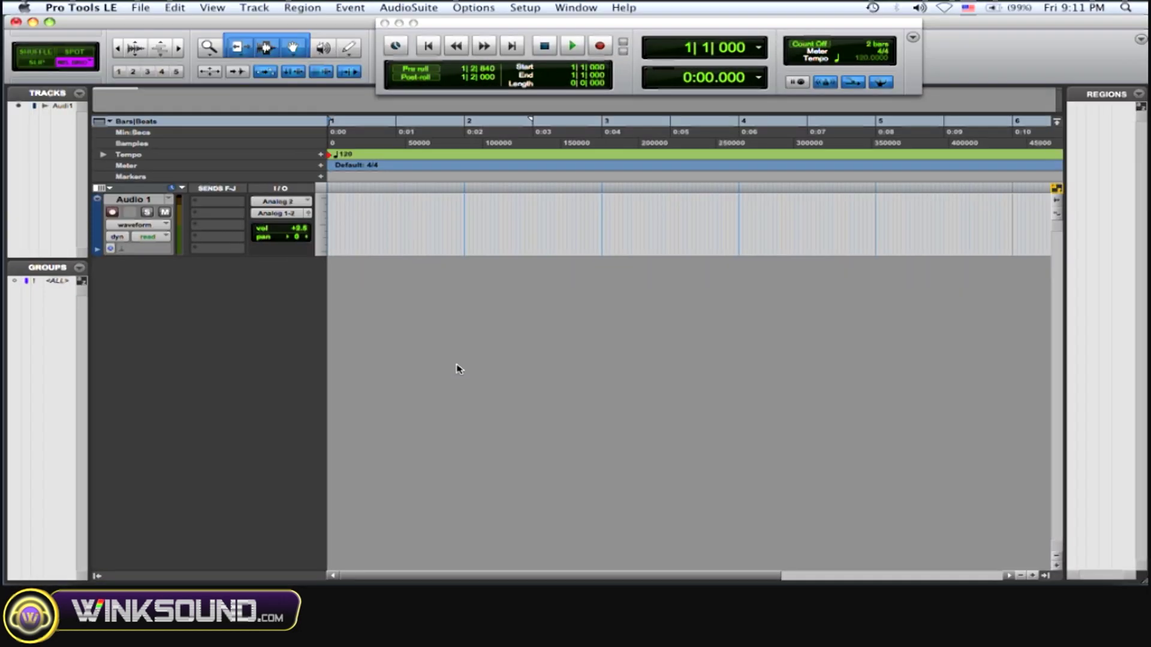
click(610, 24)
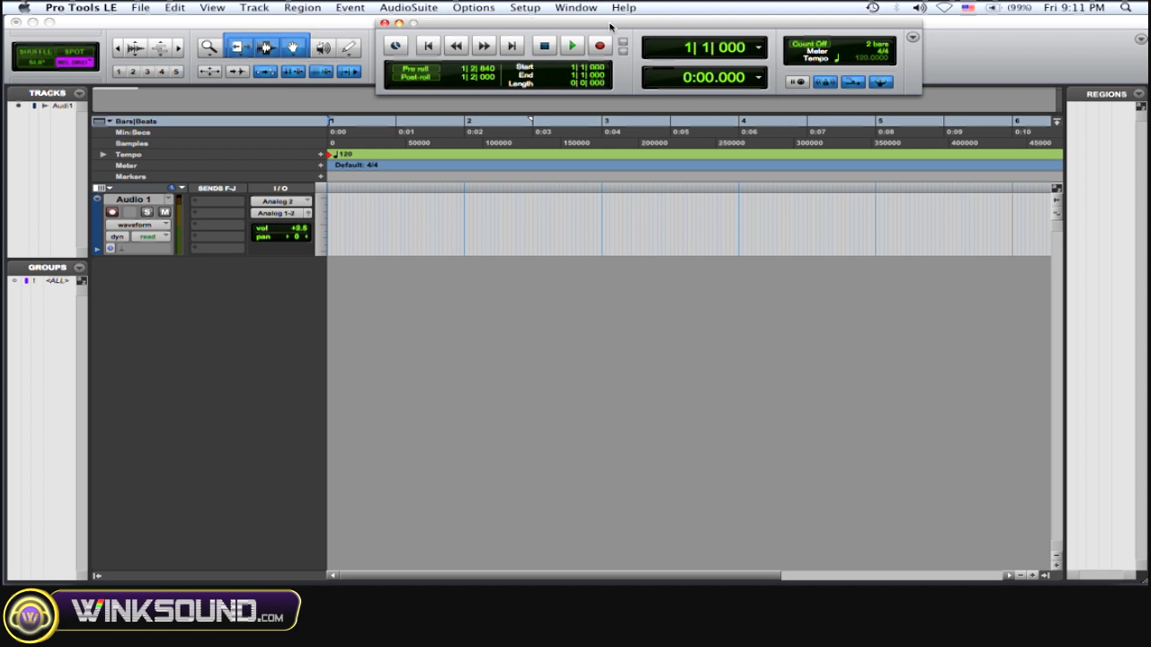
In Peripherals > Machine Control, enable Master with MV 8800 as the controlled device
click(524, 6)
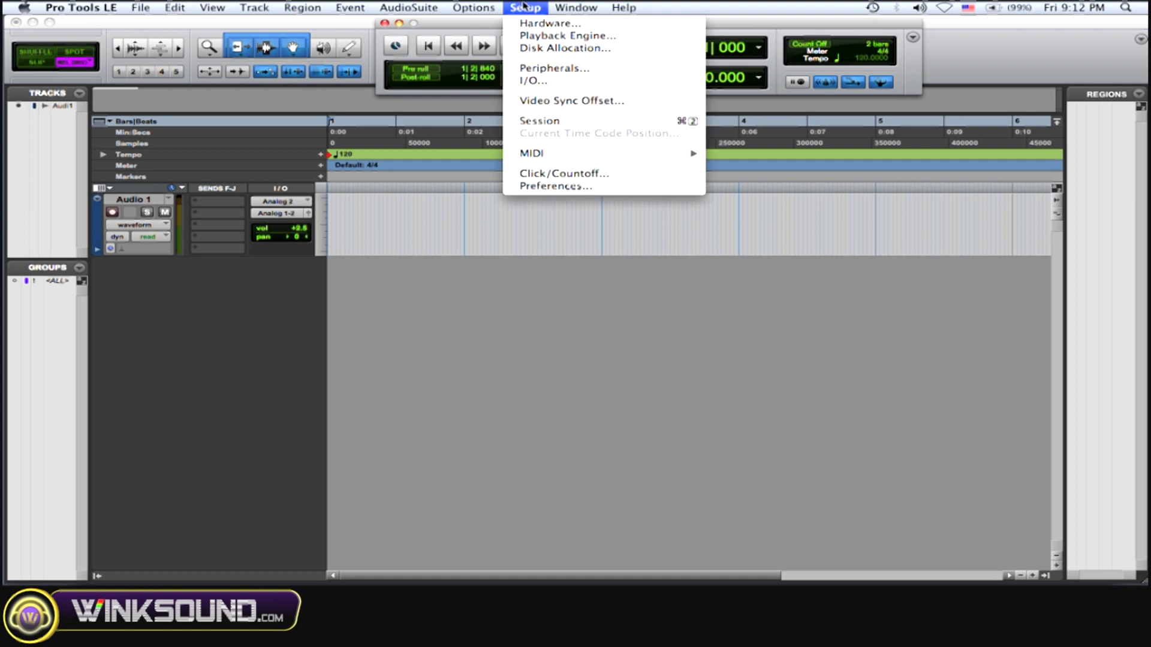
click(592, 70)
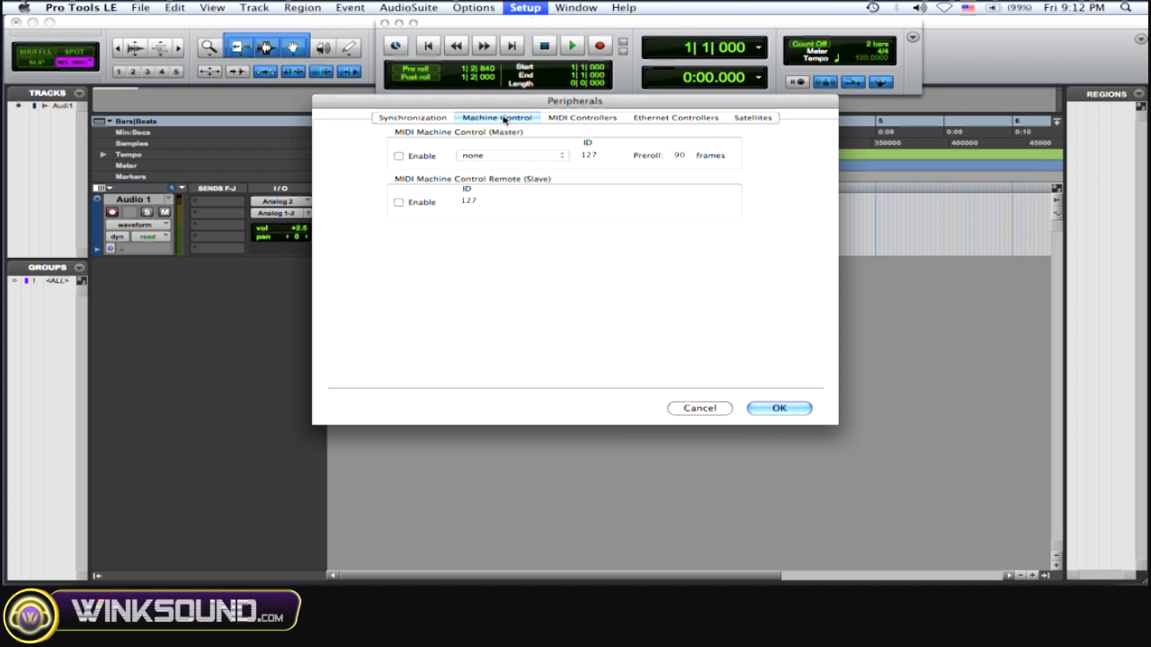
click(399, 157)
click(548, 155)
click(515, 175)
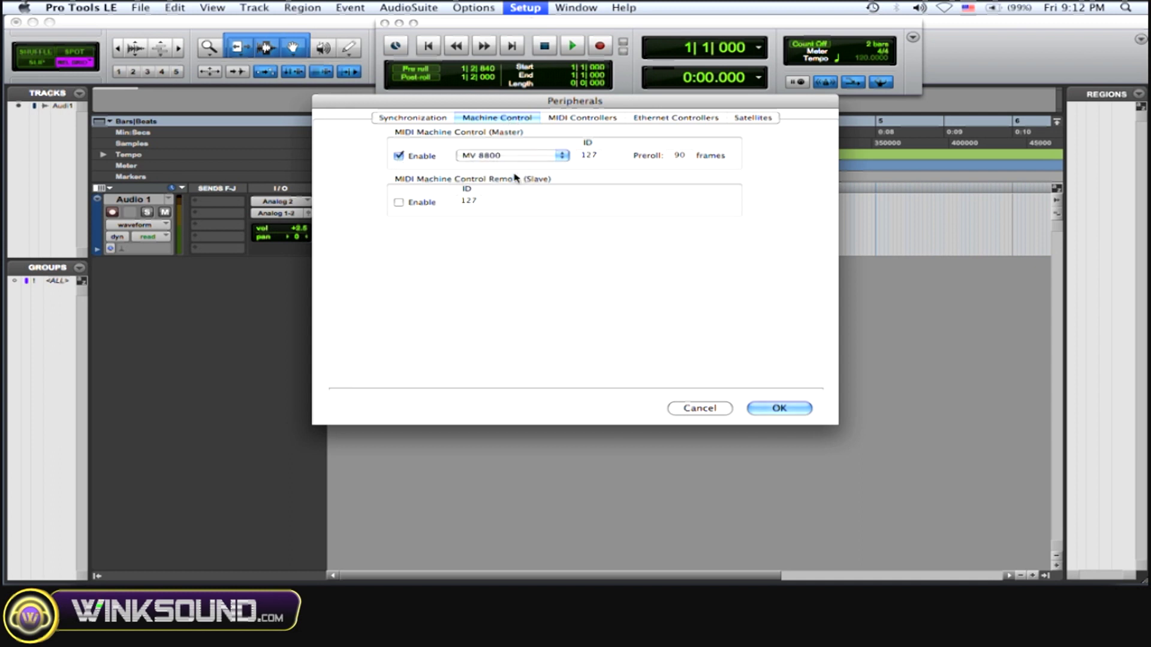
click(516, 157)
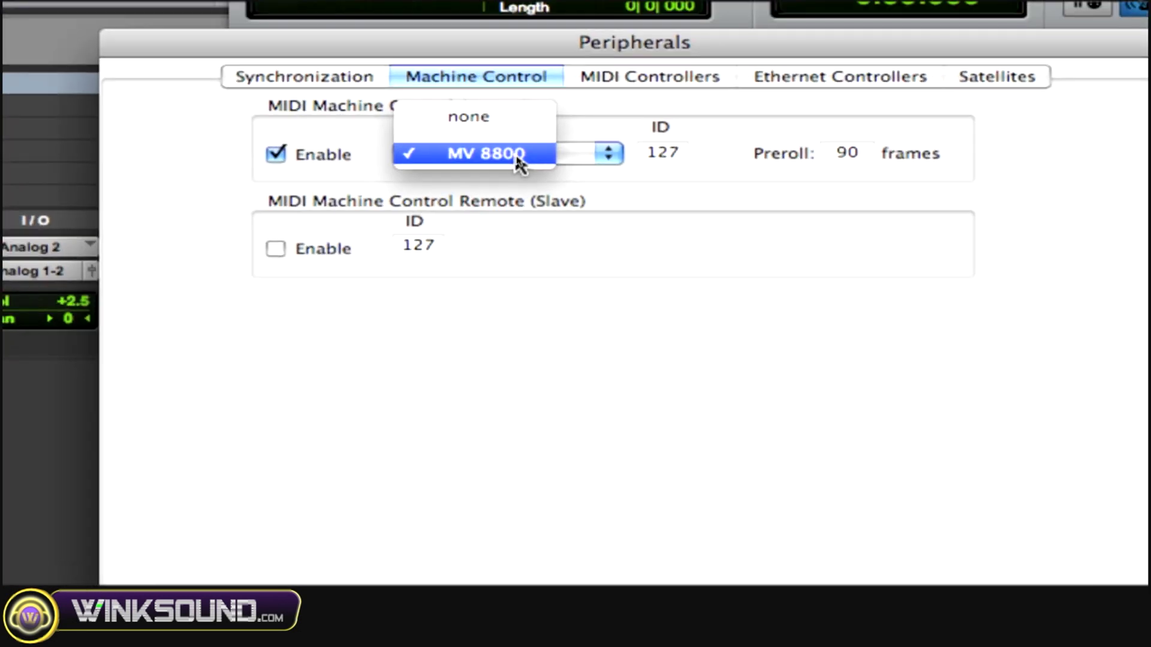
click(516, 154)
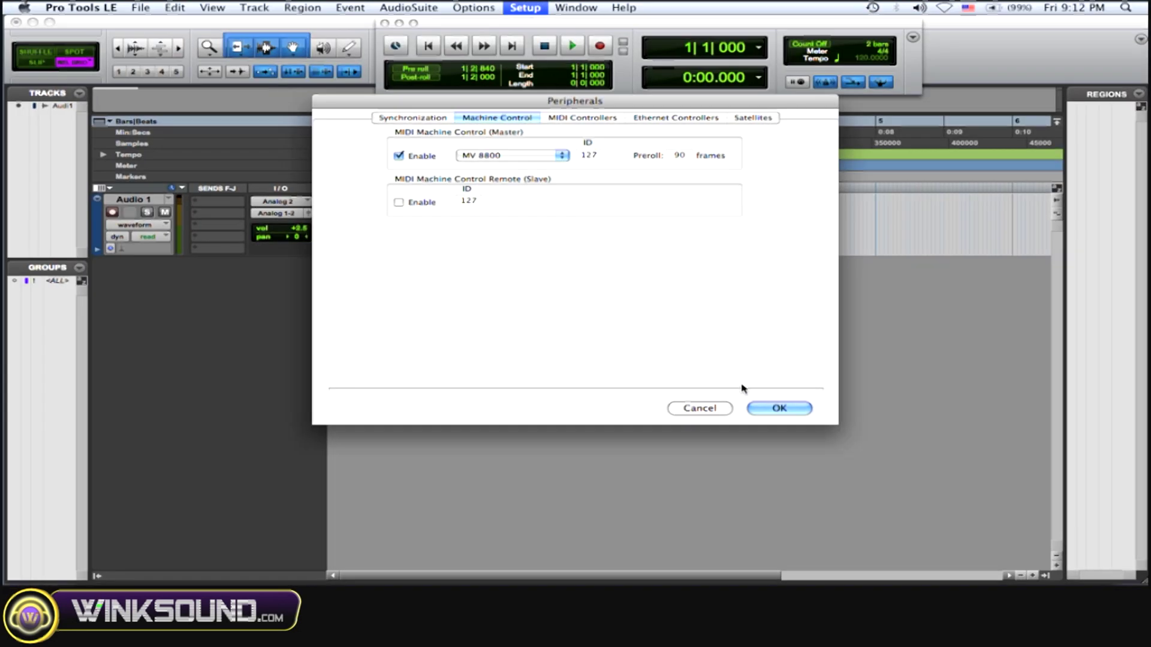
click(780, 409)
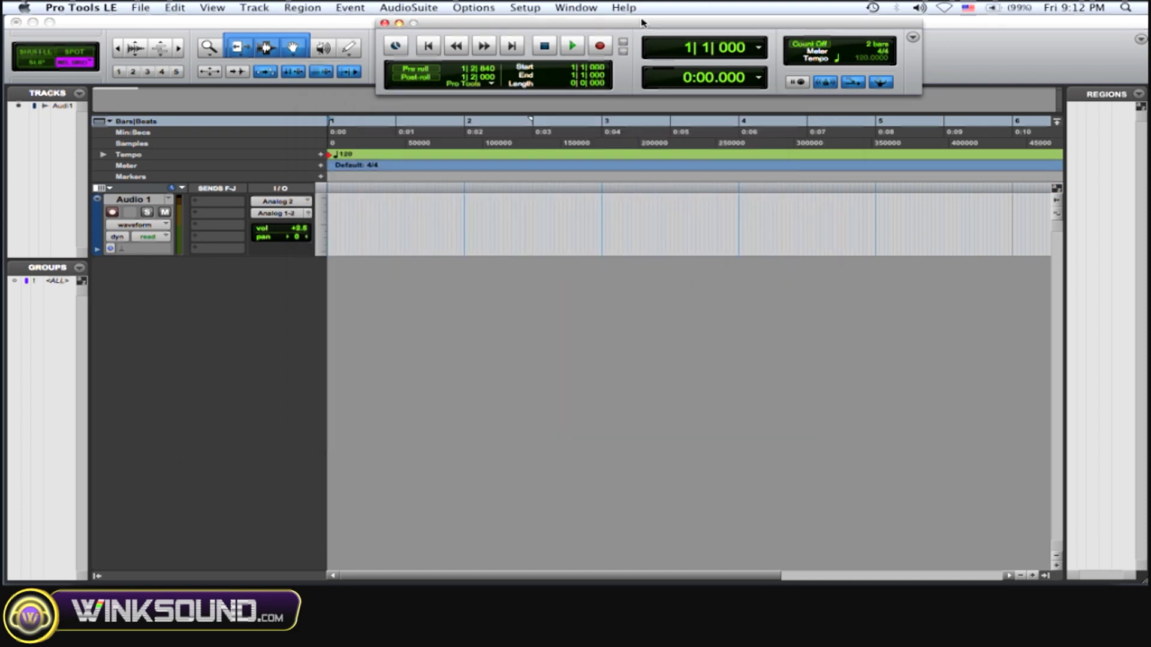
Enable MIDI Beat Clock output to the MV 8800 and confirm
click(535, 7)
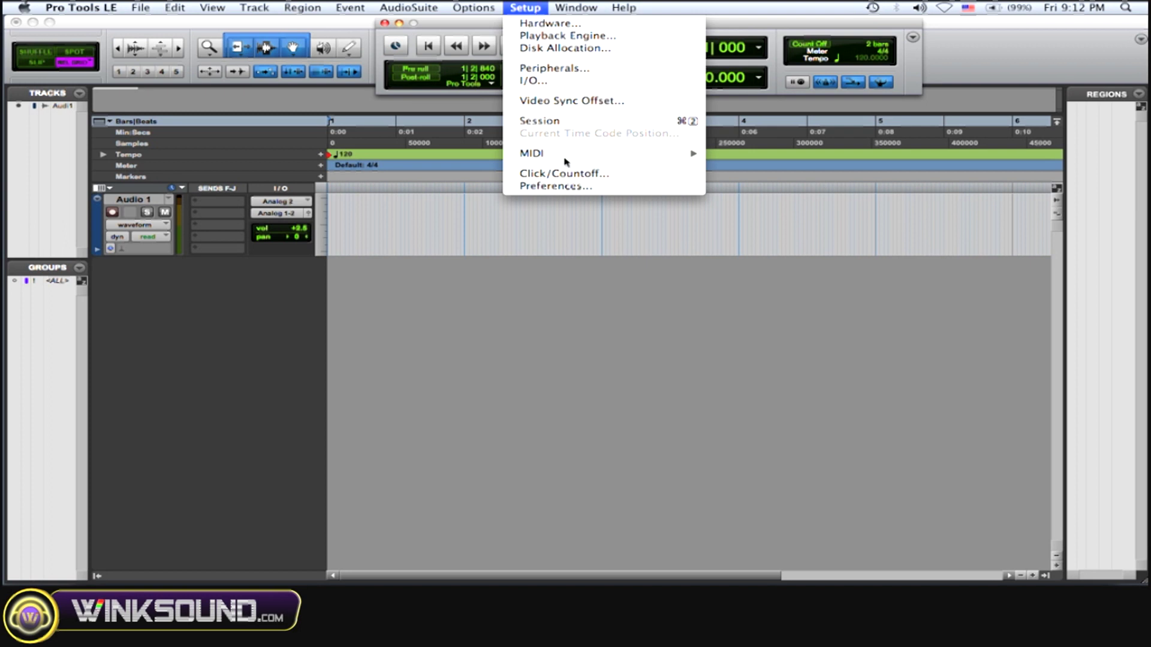
mouse_move(566, 155)
click(771, 169)
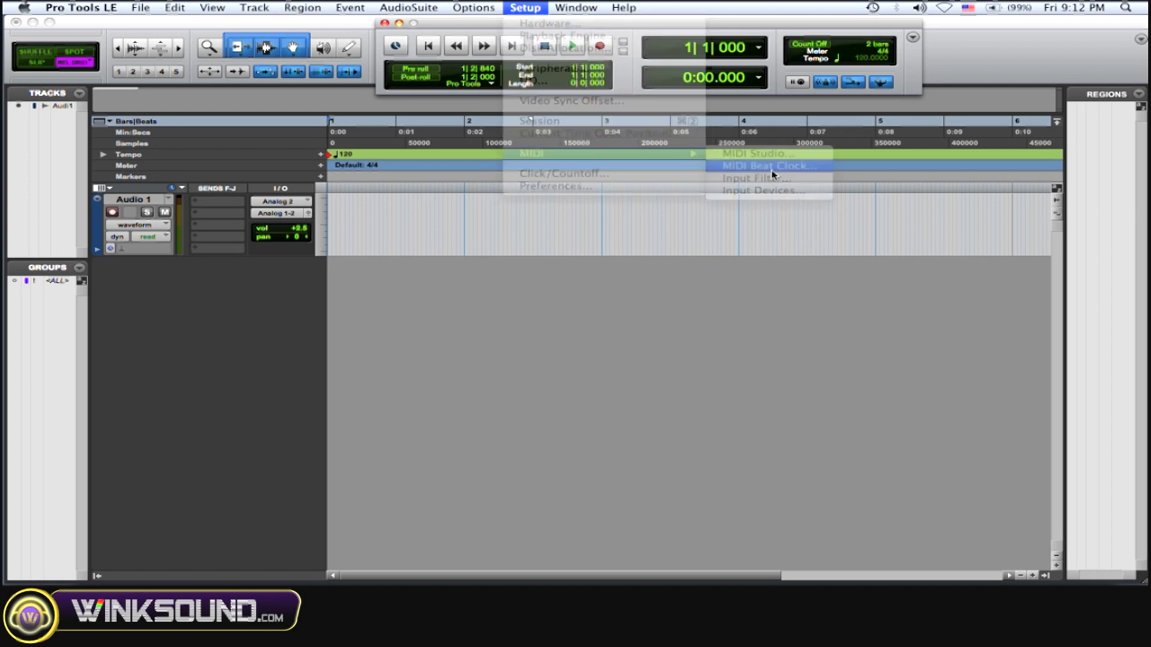
drag(592, 131, 556, 166)
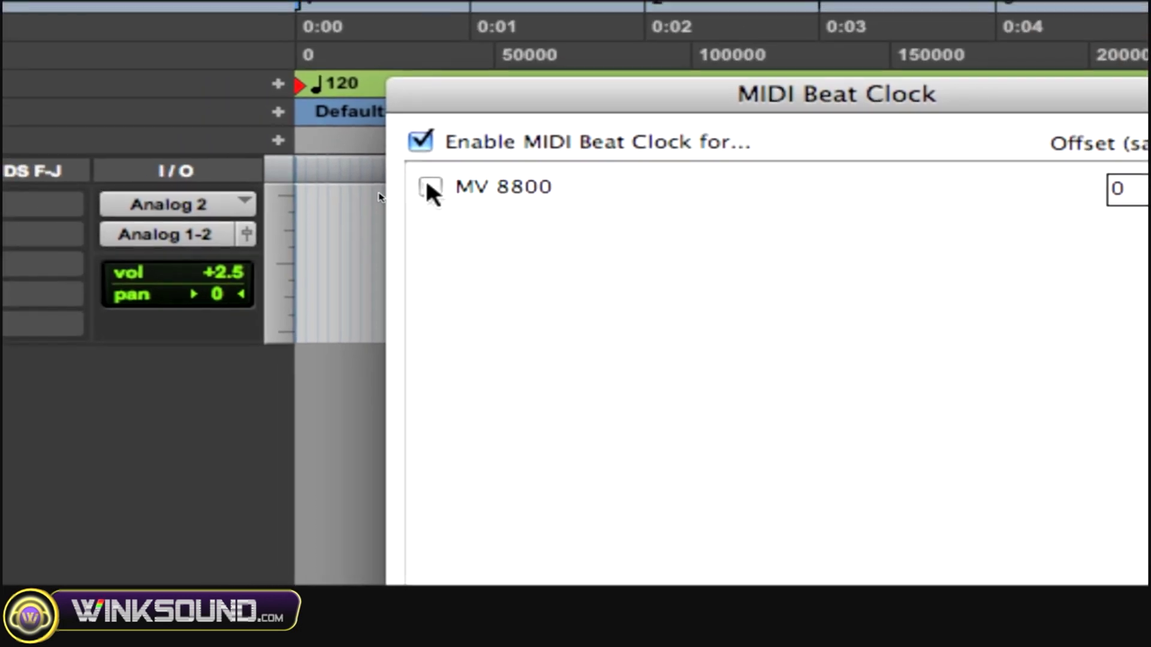
click(430, 189)
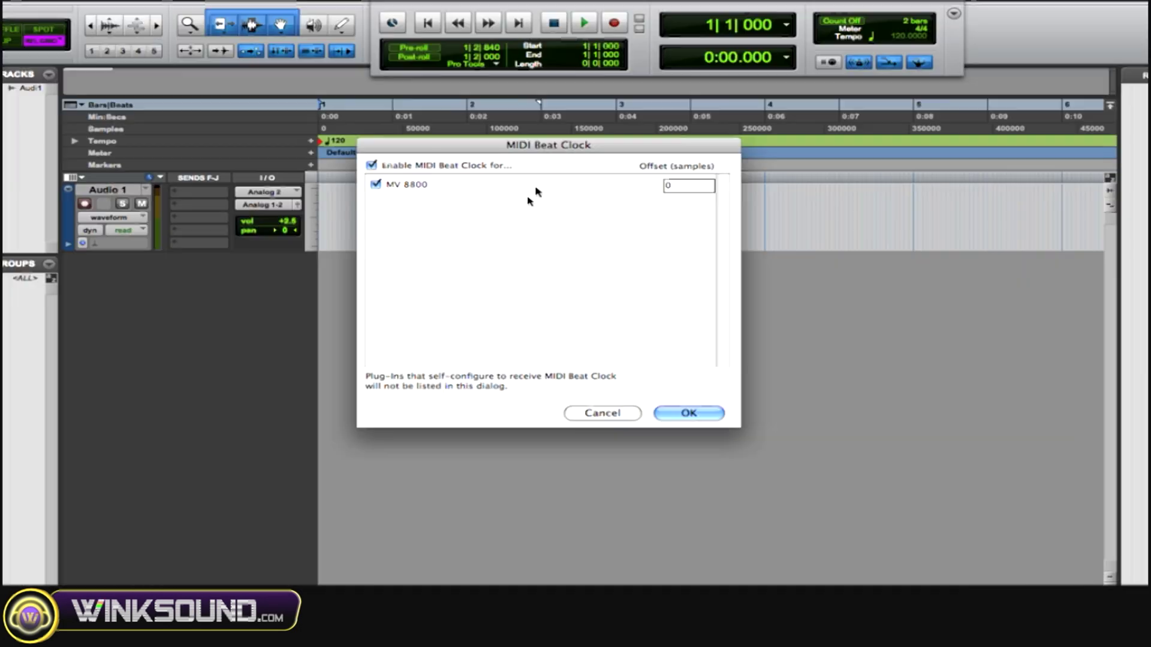
click(689, 413)
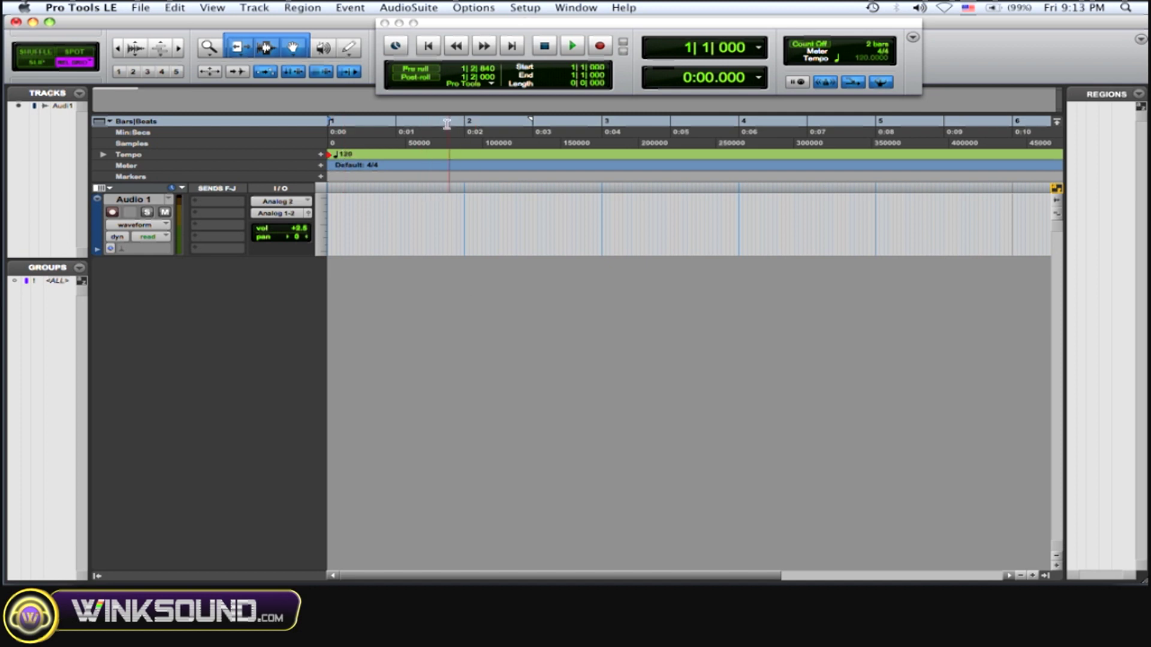
Turn on pre-roll and set its beats value to 16
click(423, 69)
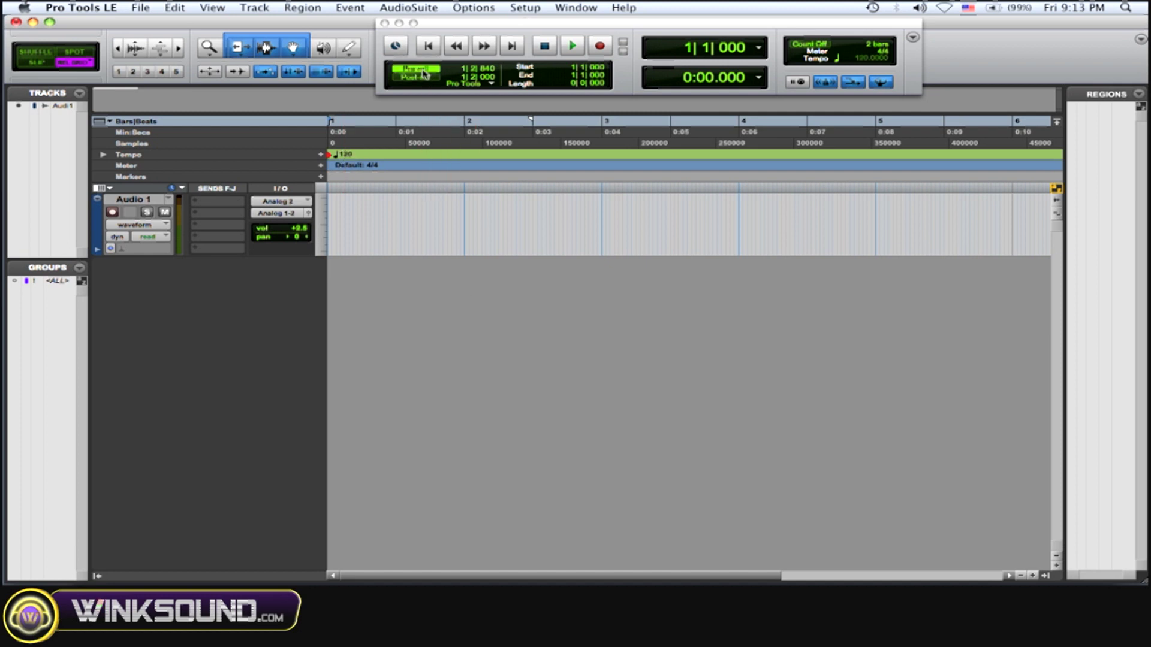
click(472, 69)
text(16)
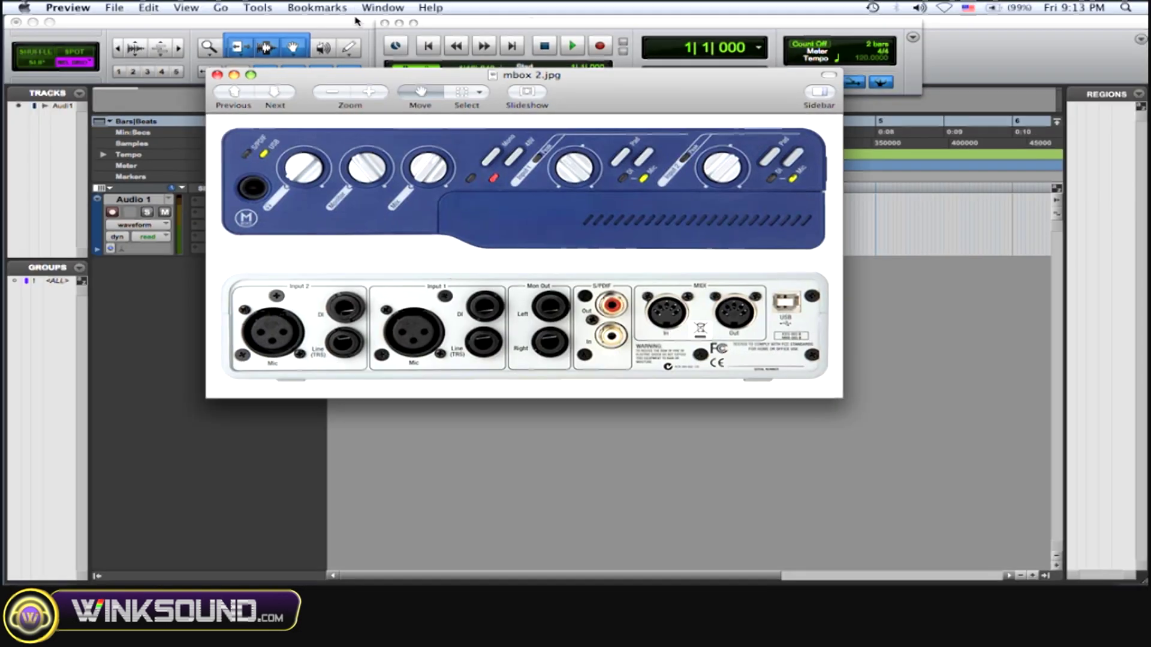
Set the Audio 1 track input to Analog 1 (Mono)
click(357, 21)
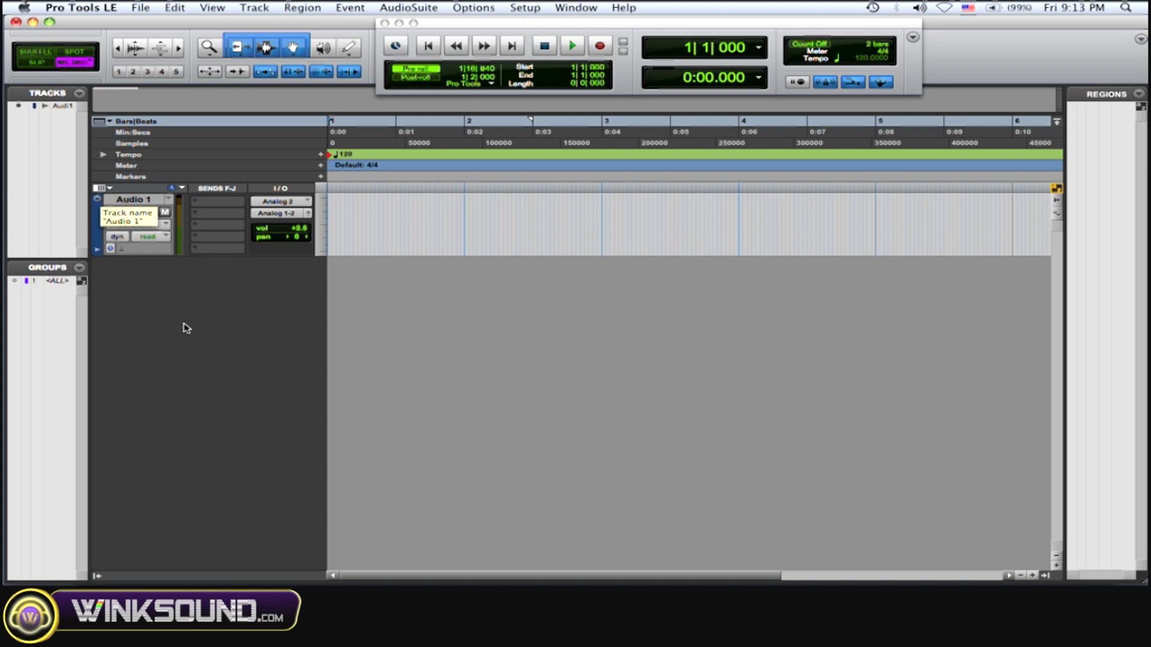
click(290, 205)
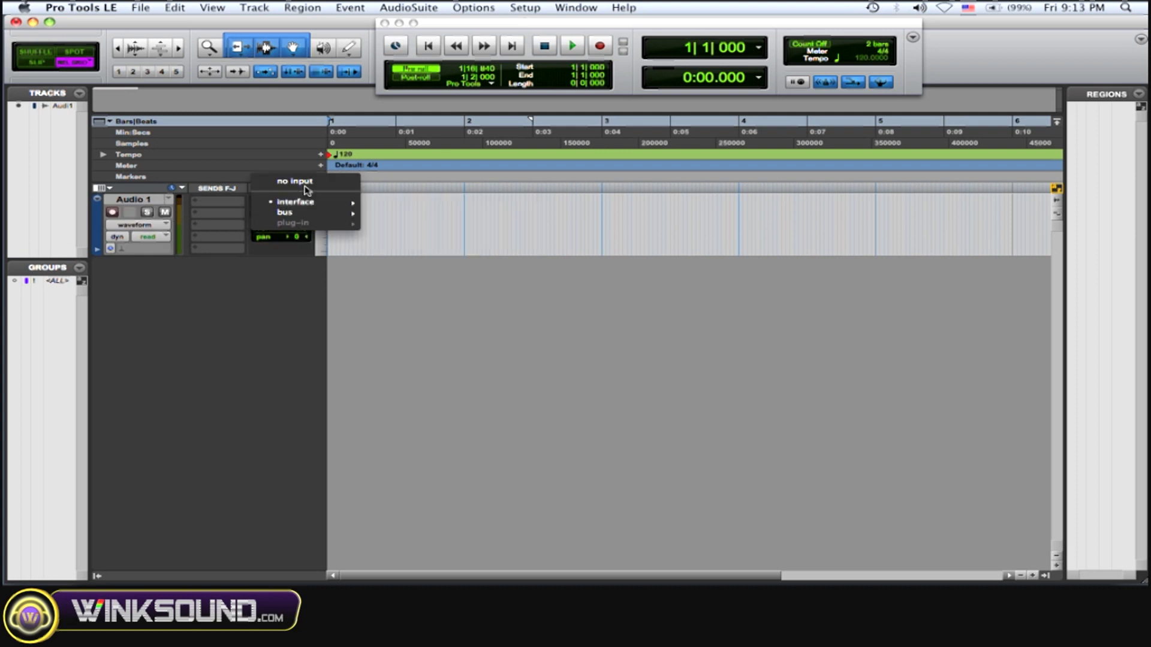
mouse_move(303, 202)
click(387, 204)
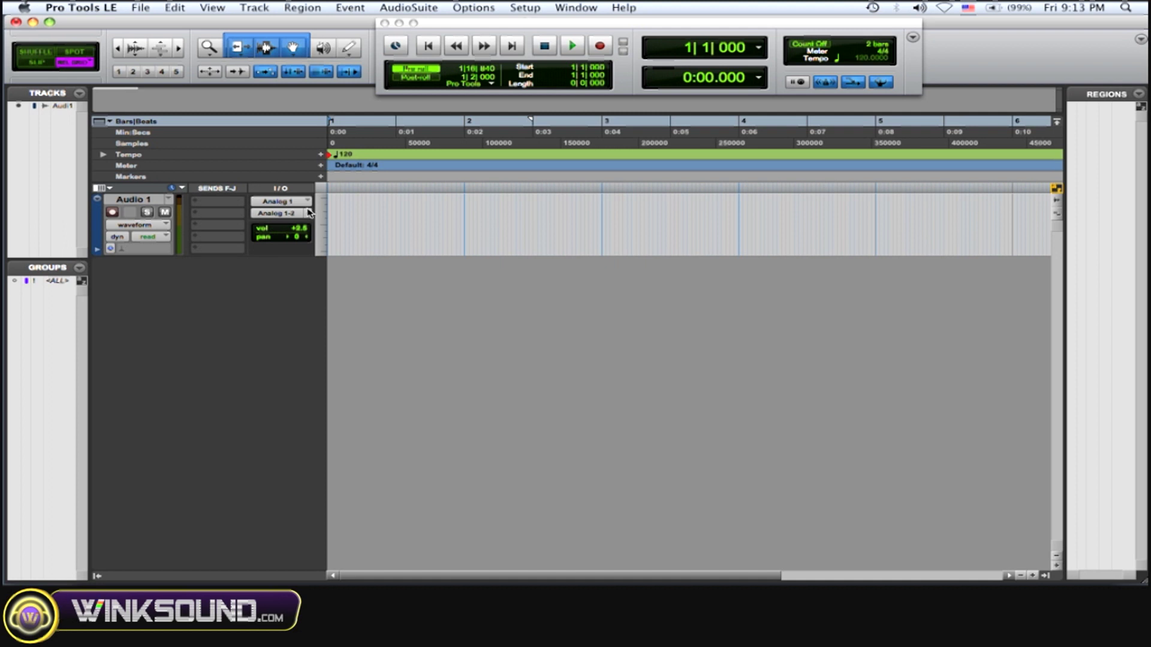
mouse_move(1118, 24)
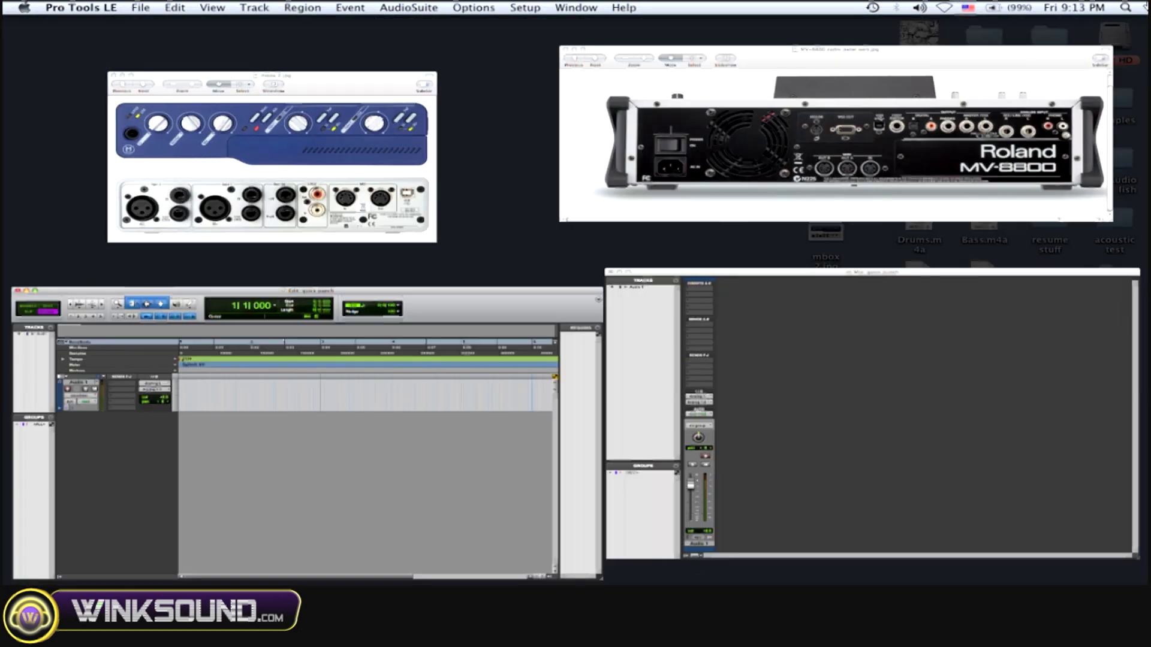
click(931, 190)
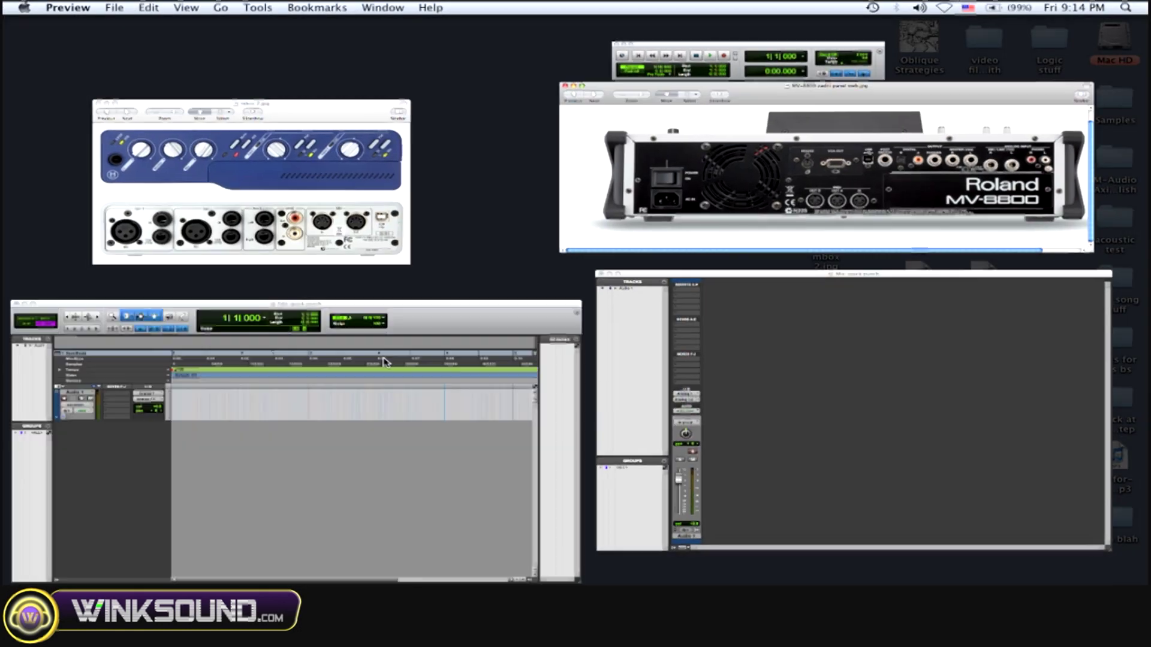
click(267, 311)
key(F9)
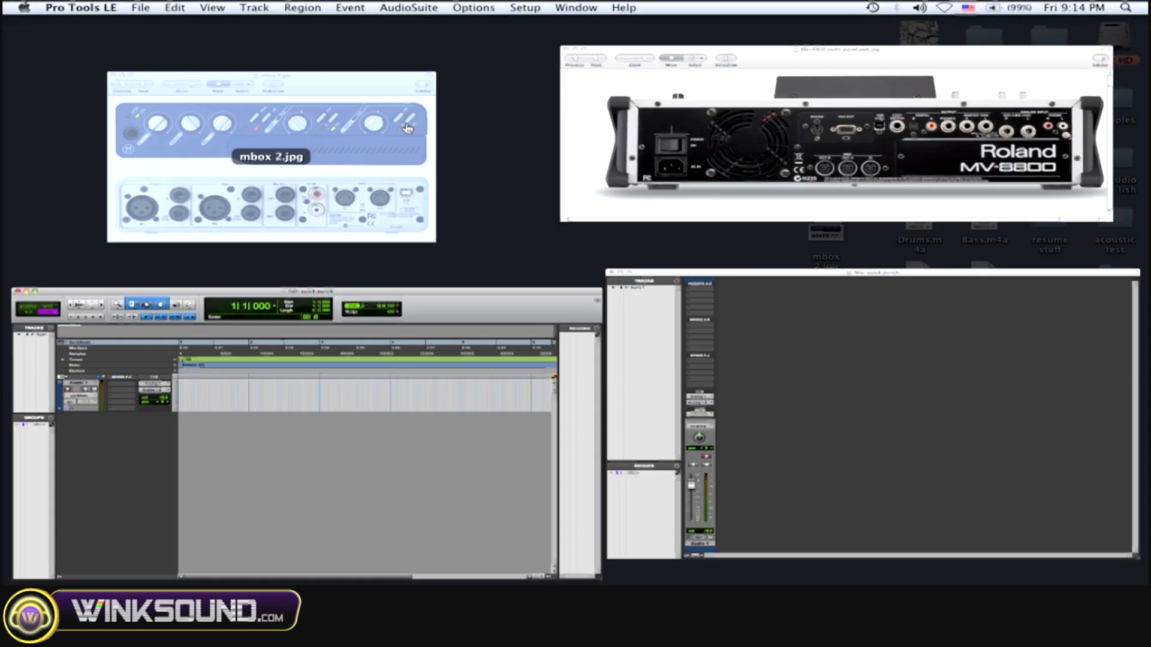